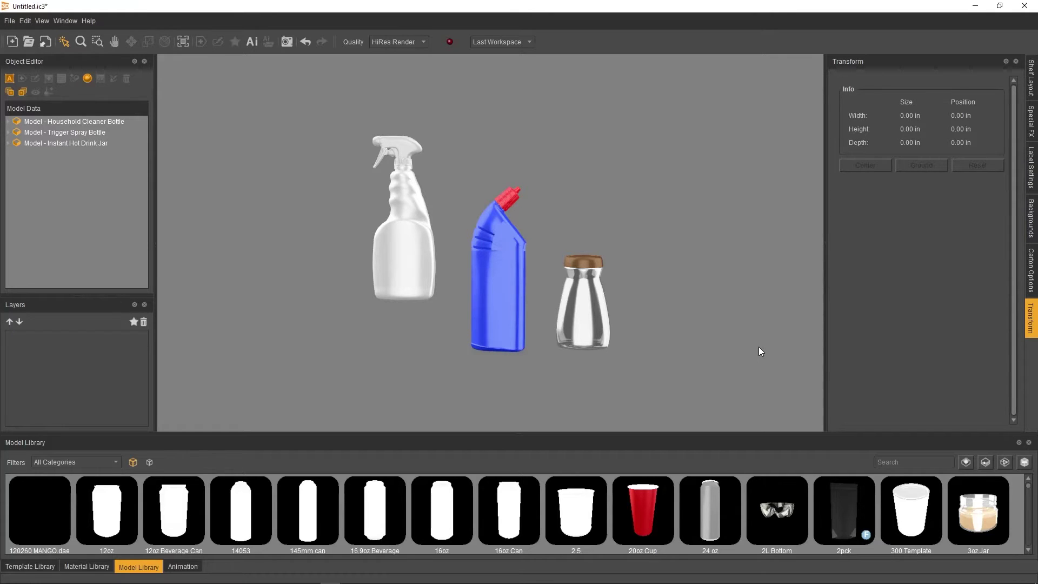
Step: Undock the Transform panel into a floating window, dock it back with the other panels, and widen the panel area
left_click_drag(849, 61, 668, 70)
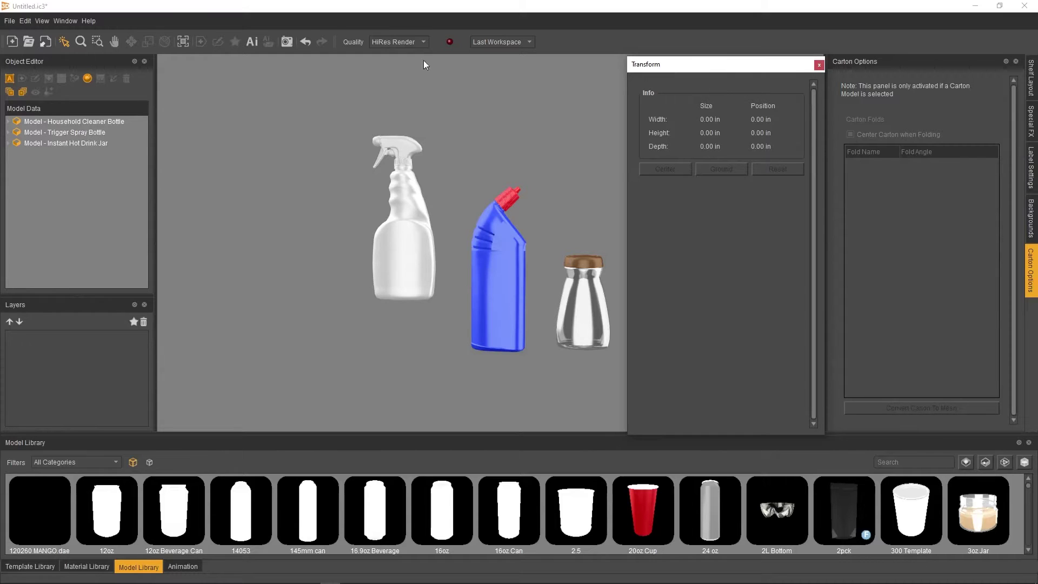
left_click(66, 21)
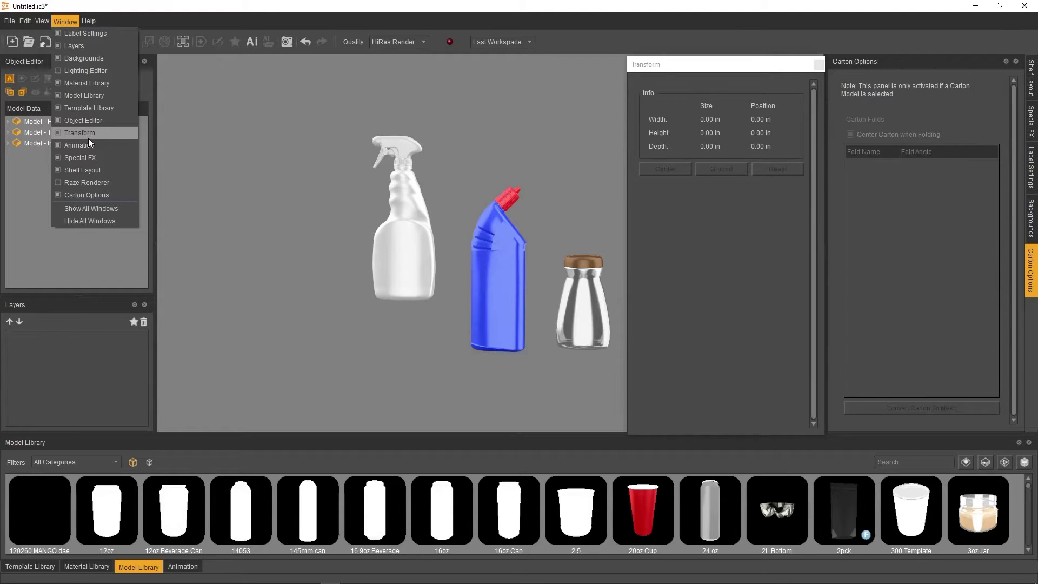
left_click(547, 136)
left_click_drag(658, 72, 719, 95)
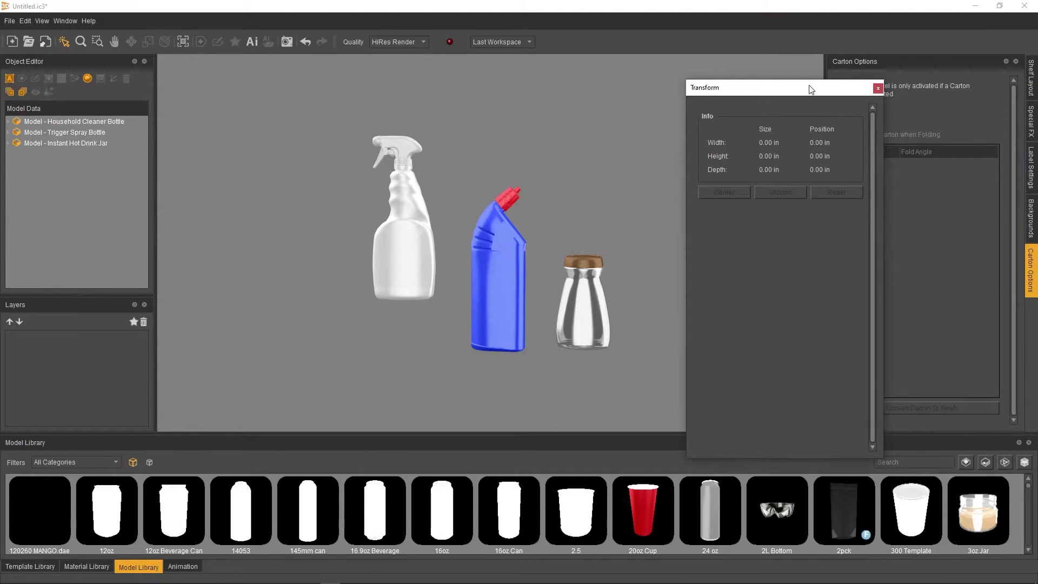
left_click_drag(807, 92, 940, 99)
left_click_drag(873, 65, 740, 110)
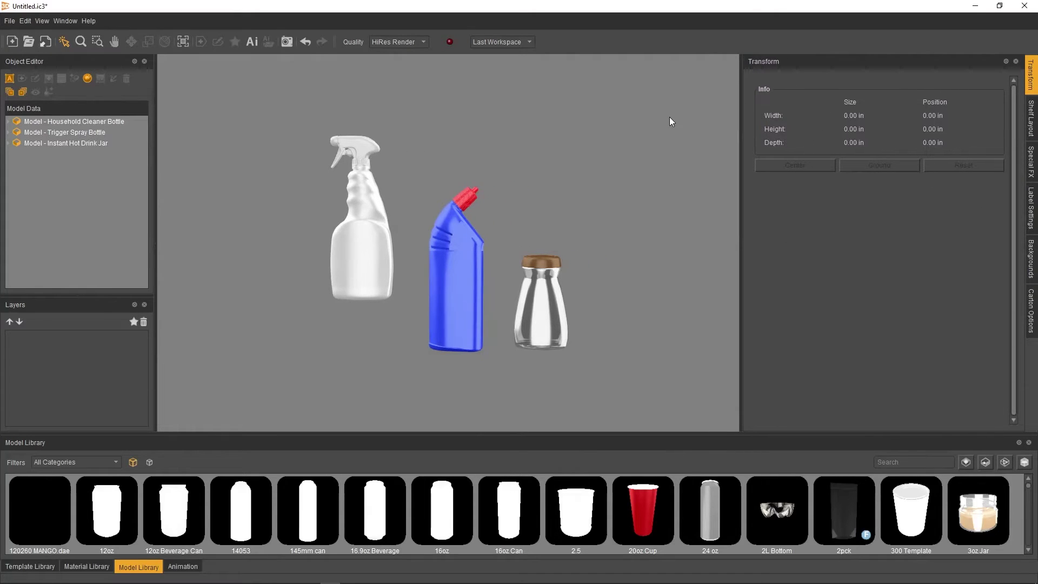
Step: Center the trigger spray bottle and the instant hot drink jar at the scene origin
mouse_move(644, 145)
left_mouse_down()
mouse_move(619, 146)
mouse_move(626, 162)
mouse_move(652, 158)
left_mouse_up()
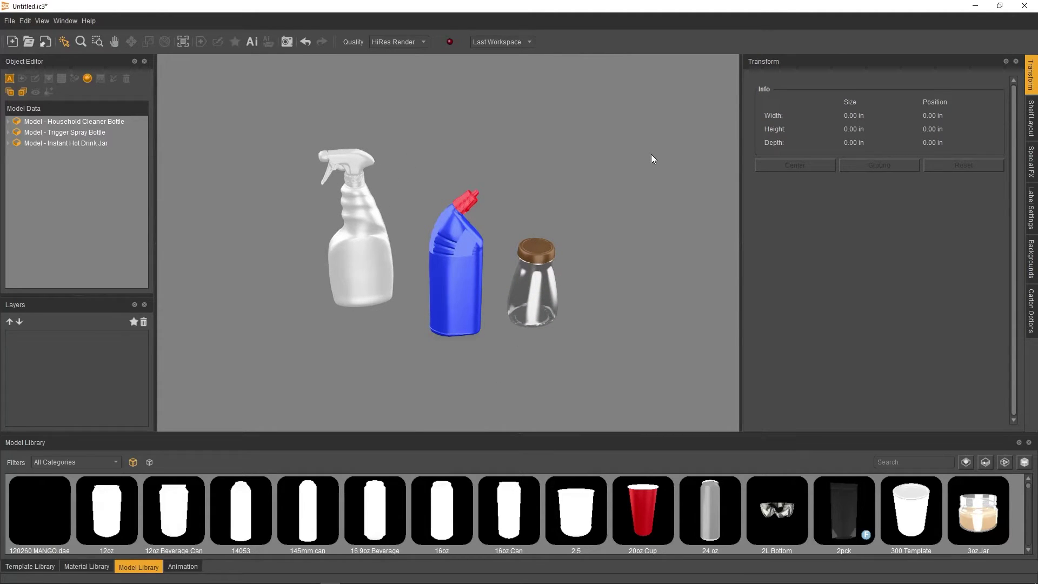
left_click_drag(651, 155, 626, 159)
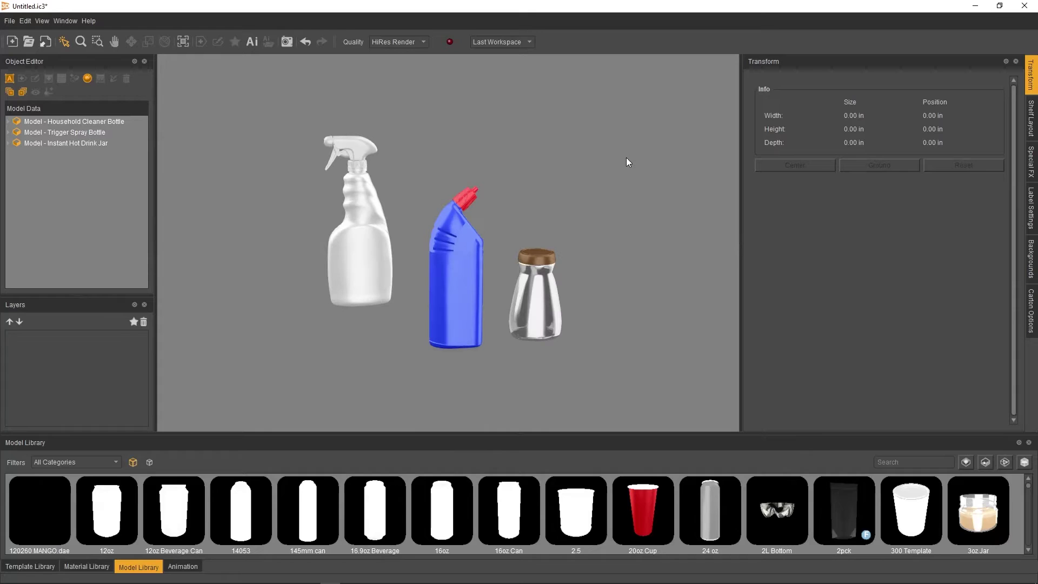
left_click(347, 225)
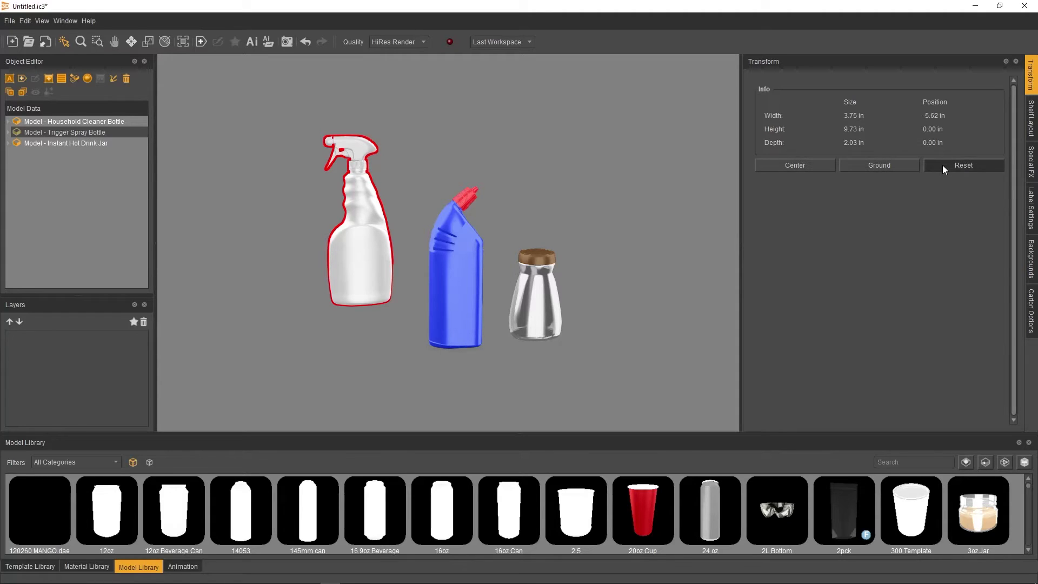
left_click(805, 164)
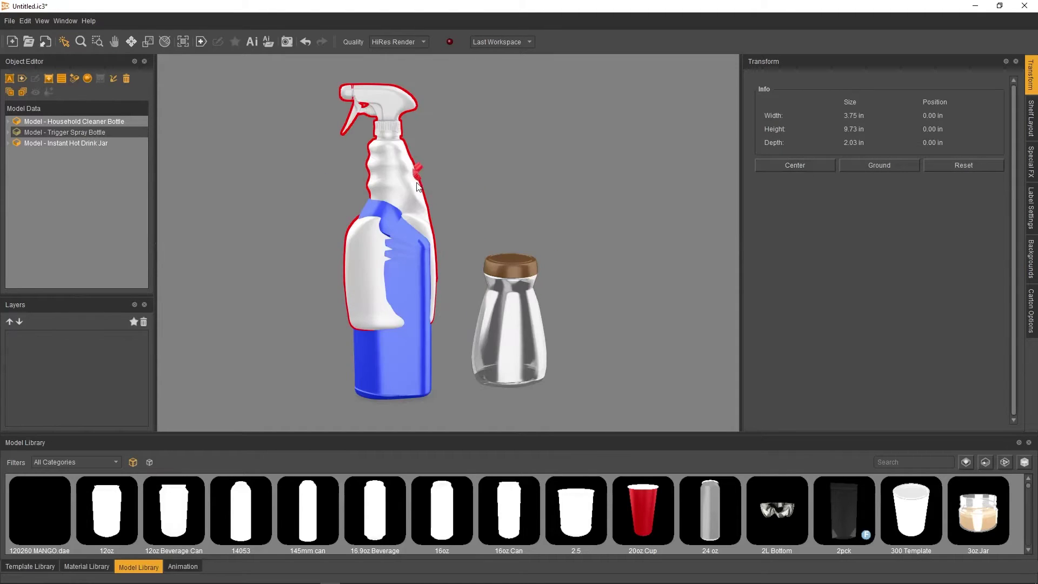
left_click(392, 335)
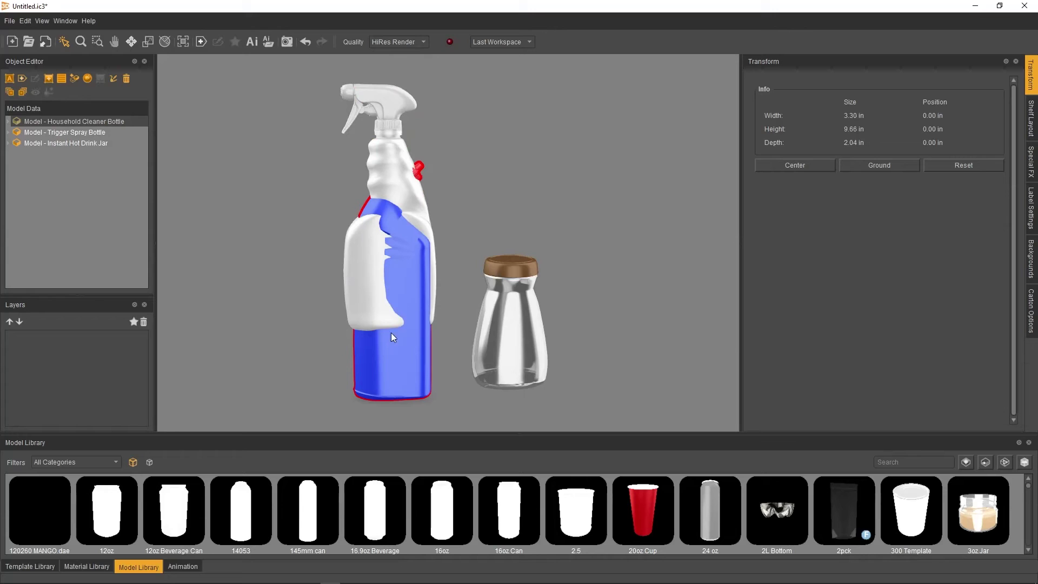
left_click(491, 357)
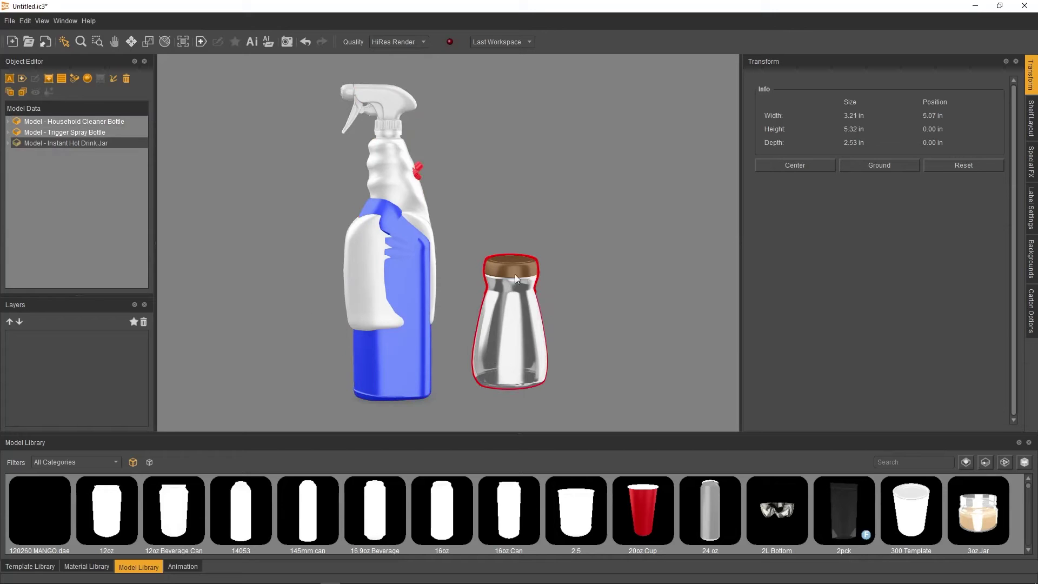
left_click(795, 164)
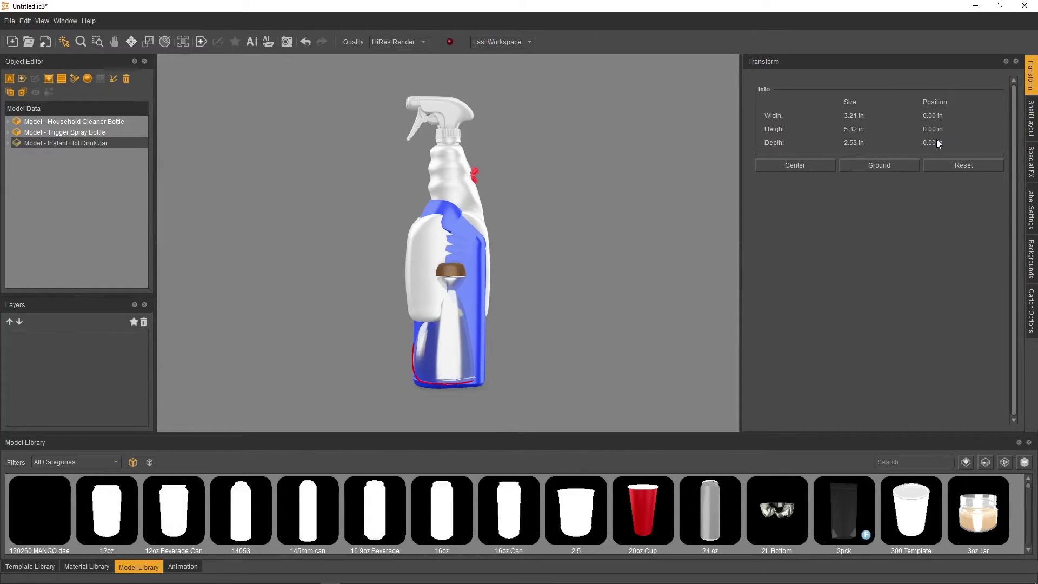
Step: Move the trigger spray bottle to about -5.55 in and the drink jar to about 3.64 in along X
left_click(460, 164)
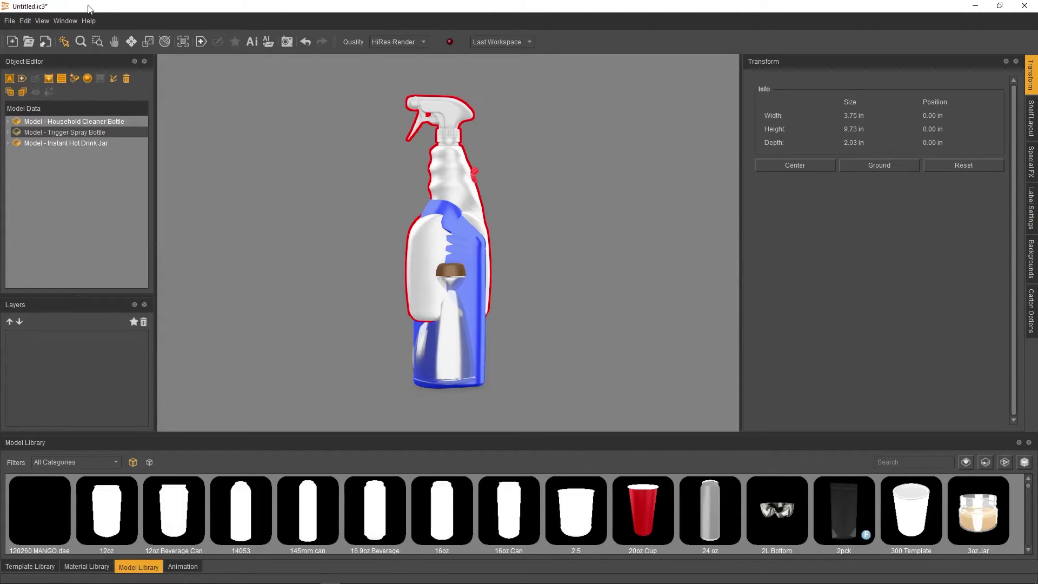
left_click(131, 42)
left_click_drag(493, 213, 368, 212)
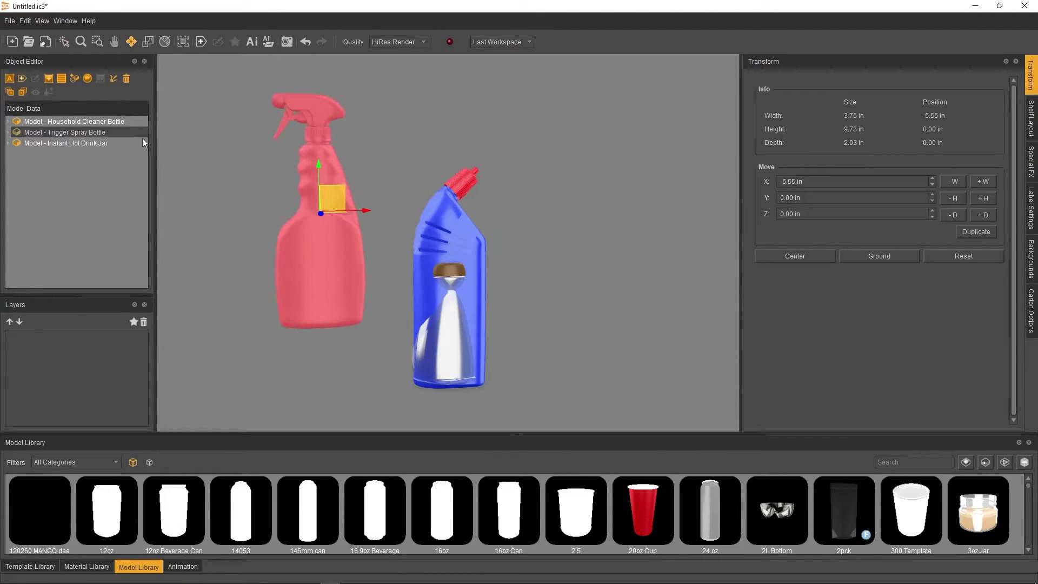
left_click(481, 316)
left_click_drag(489, 319, 568, 316)
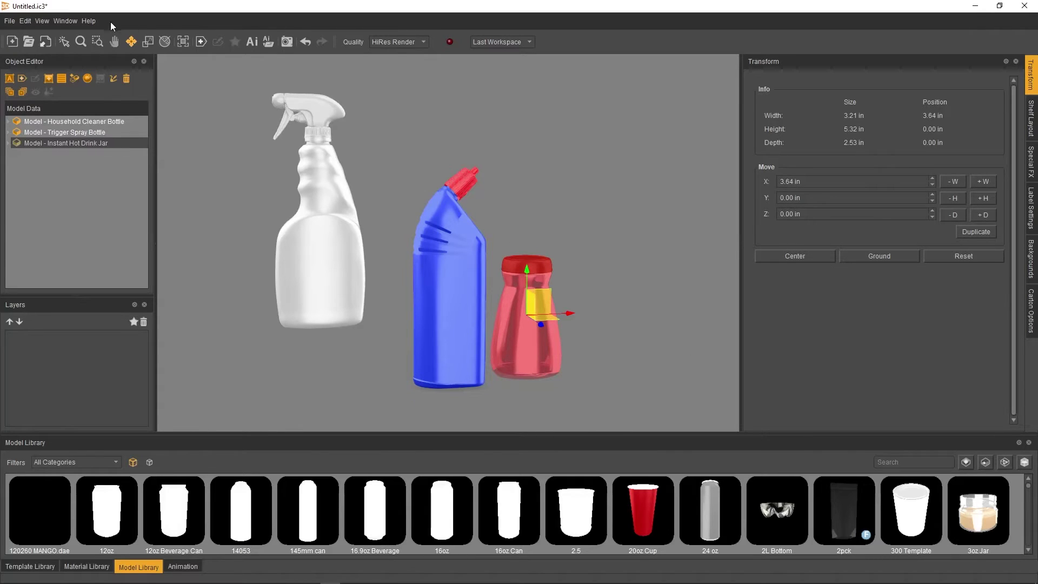
Step: Ground the drink jar, the household cleaner bottle and the trigger spray bottle
left_click(65, 42)
left_click(546, 229)
left_click(534, 326)
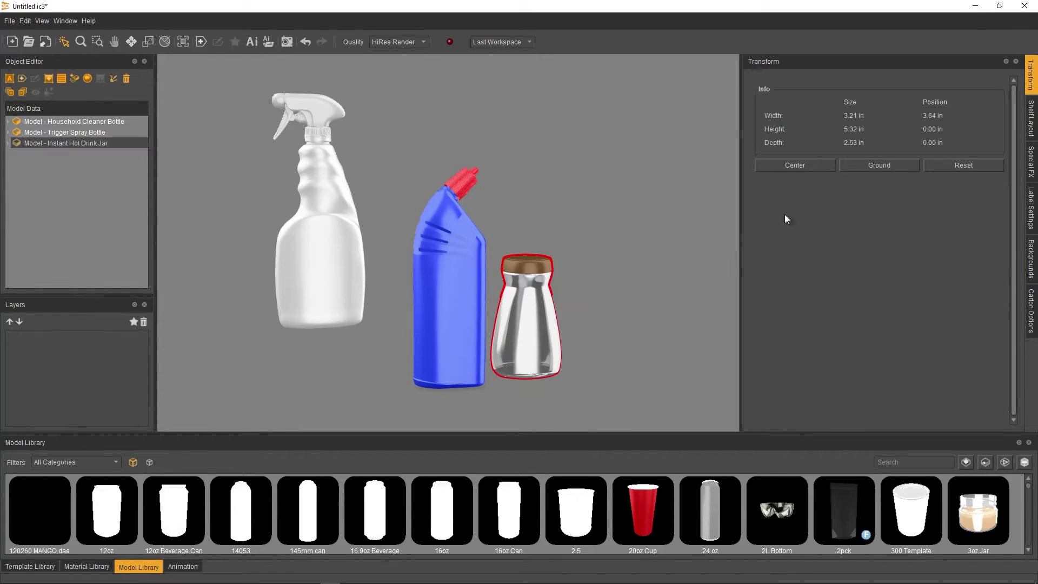
left_click(867, 164)
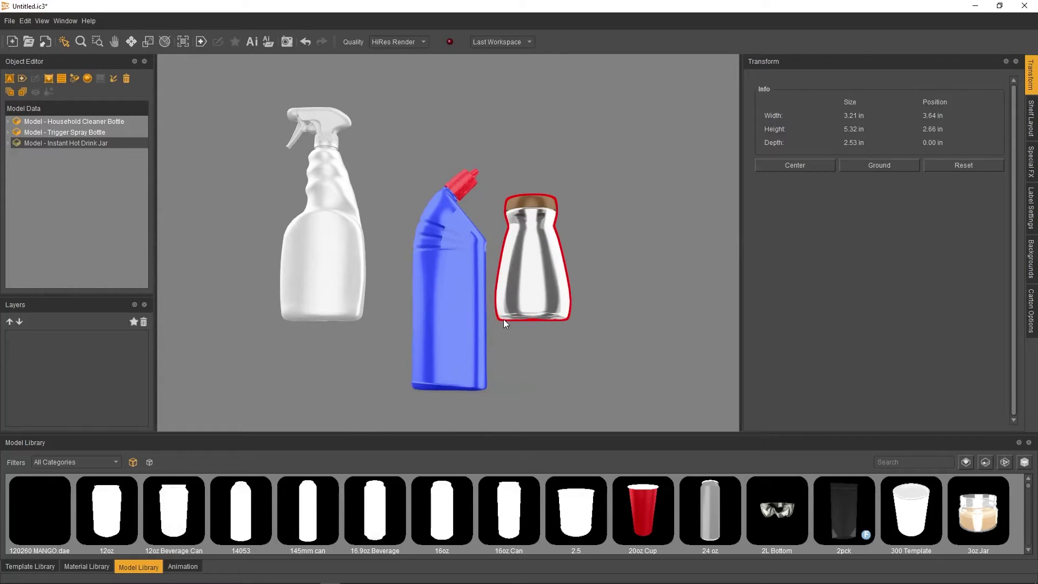
left_click(470, 333)
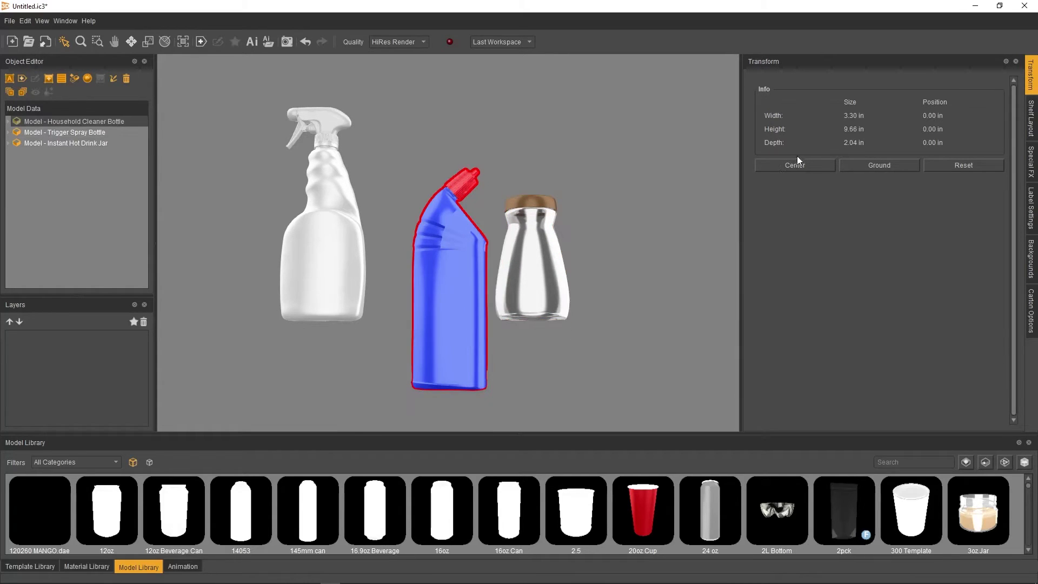
left_click(890, 165)
left_click(333, 226)
left_click(892, 165)
left_click_drag(701, 235, 504, 203)
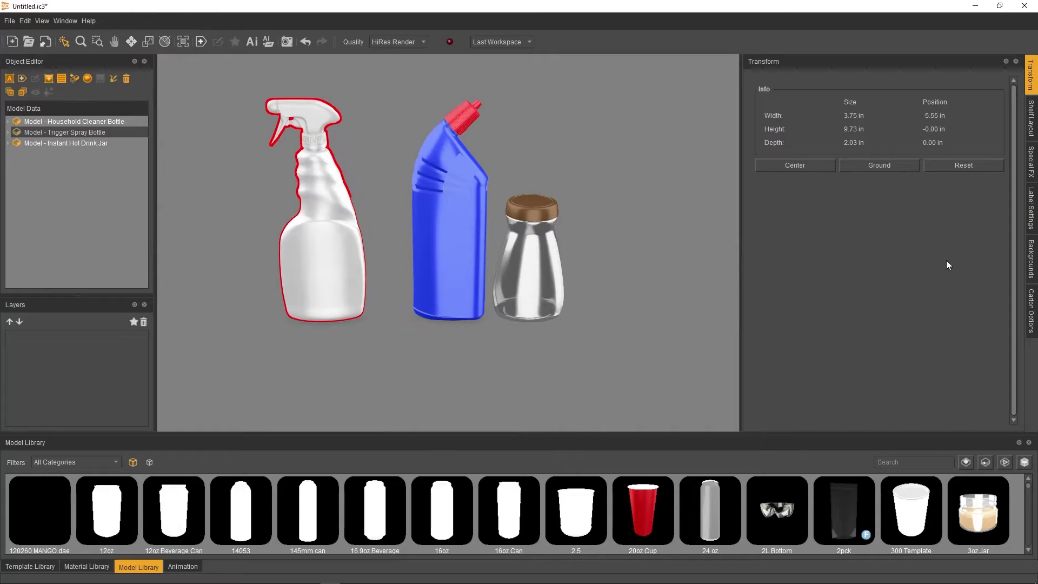
Step: Turn on Show Shadows in the Special FX shadow settings
left_click(1031, 161)
left_click(770, 209)
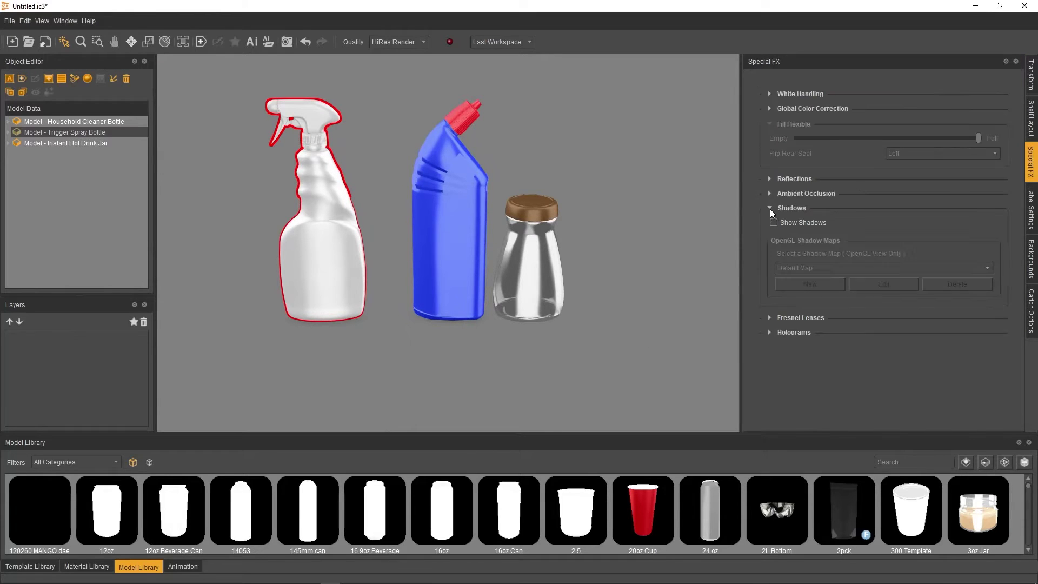
left_click(774, 222)
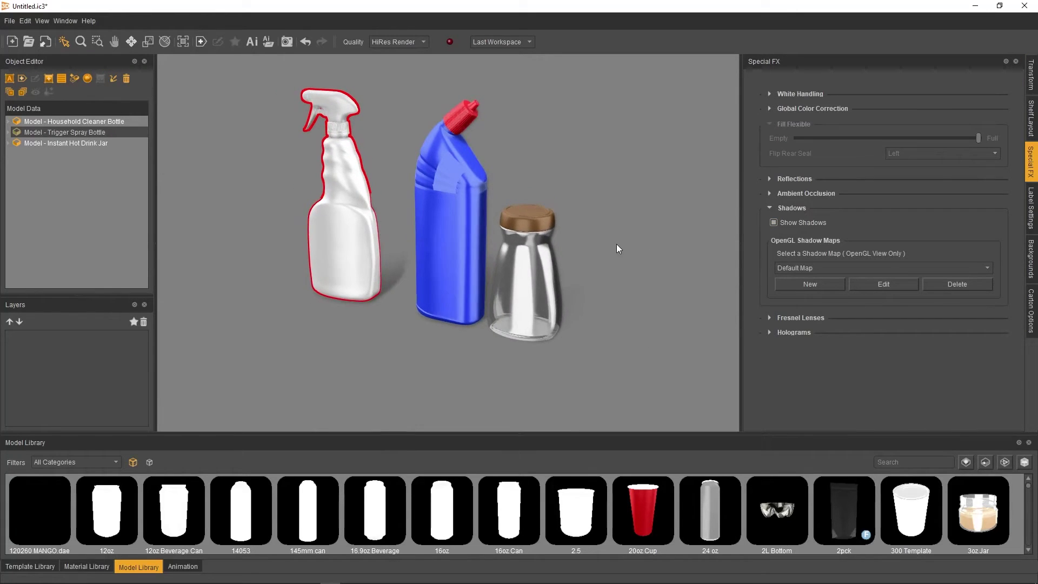
left_click(771, 209)
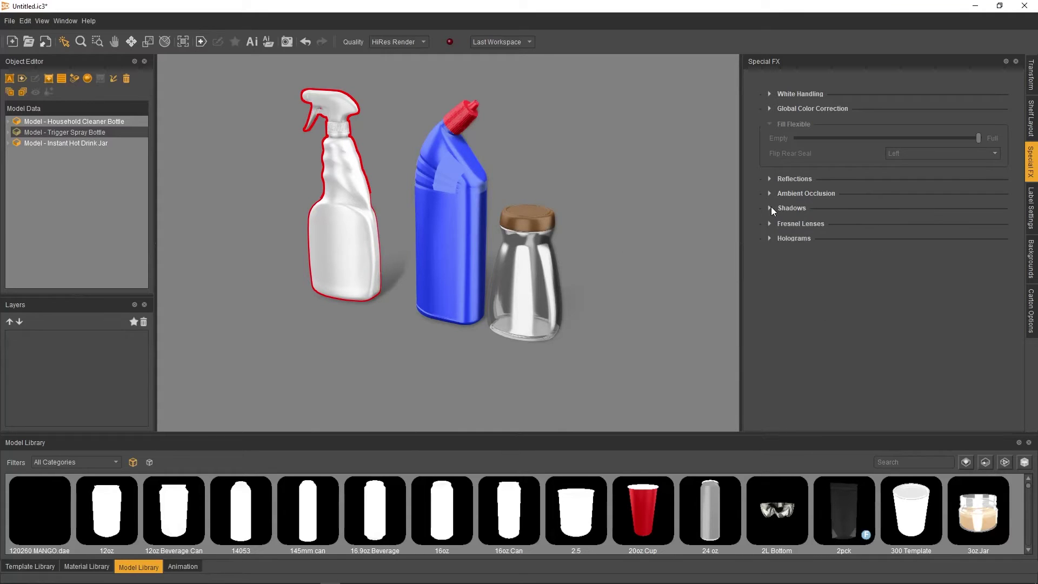
Step: Reset the drink jar's transform with the Reset and Centre XForm option
left_click(1030, 75)
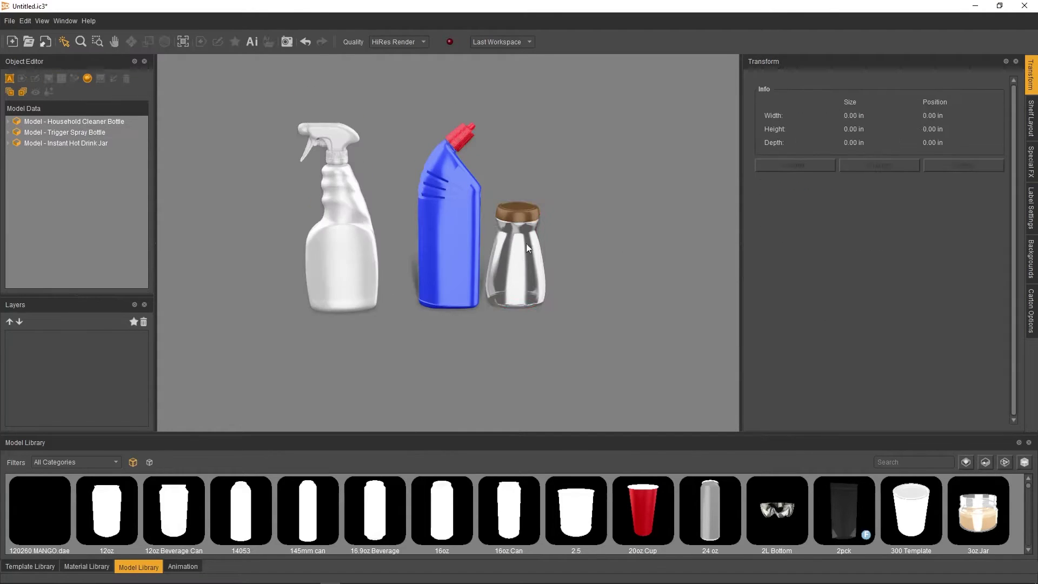
left_click(526, 243)
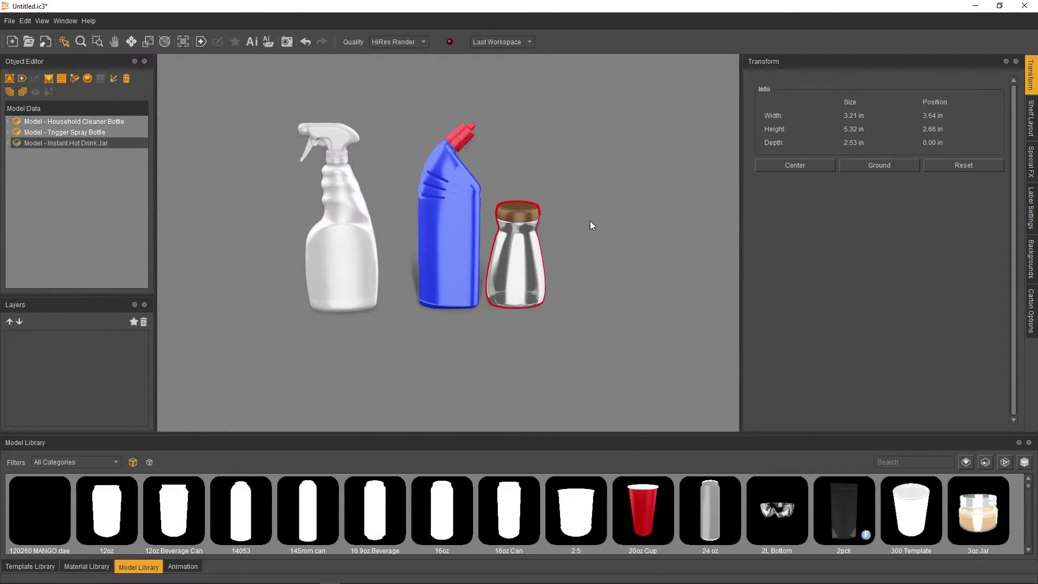
left_click(946, 171)
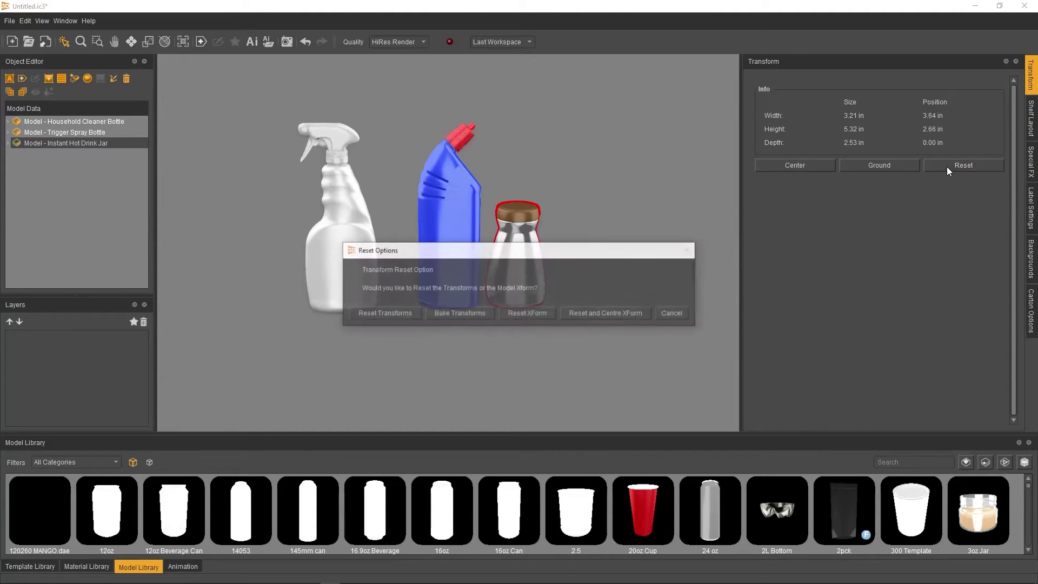
left_click_drag(587, 258, 563, 315)
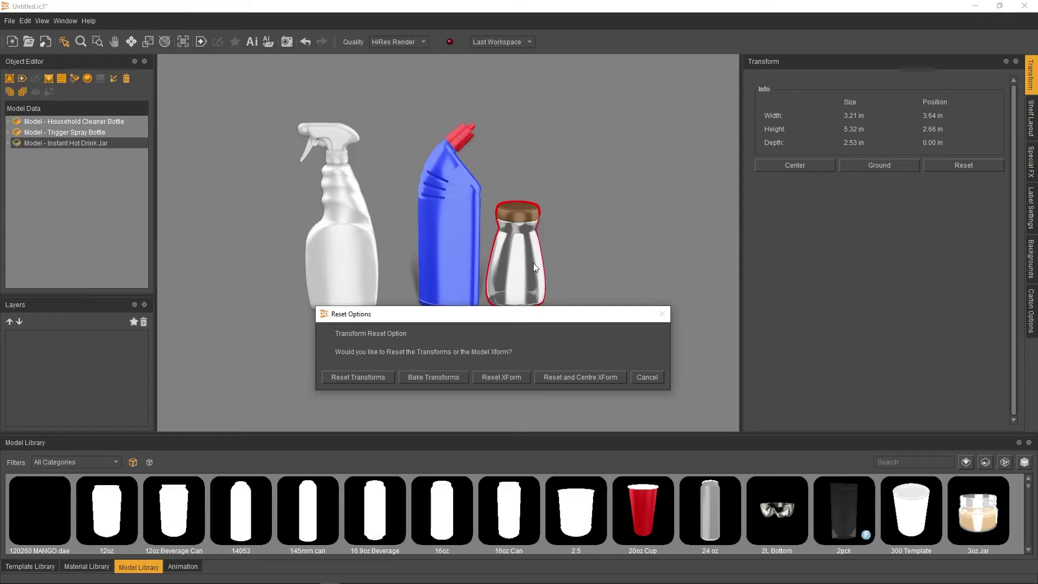
left_click_drag(446, 319, 371, 330)
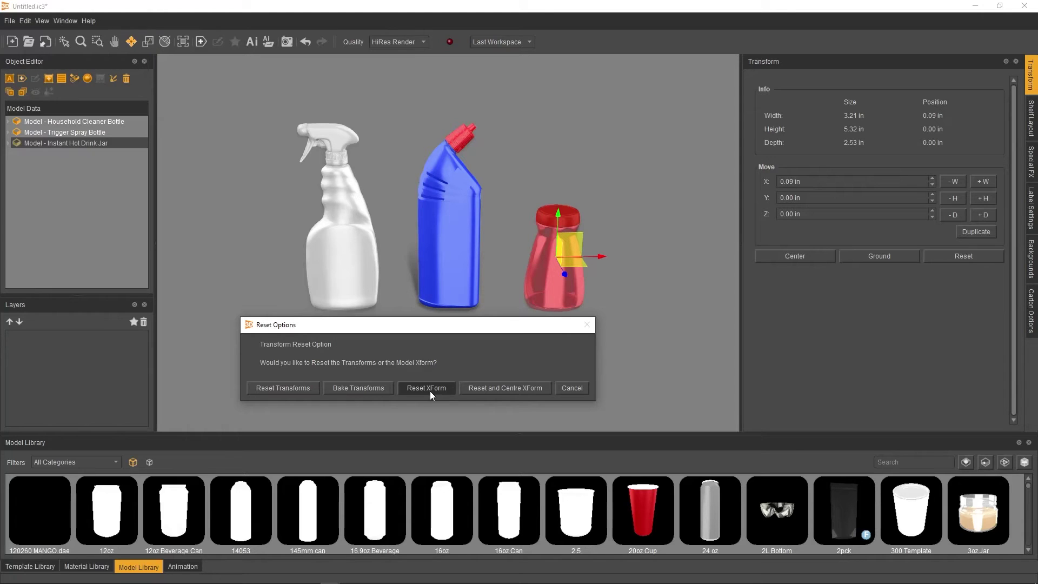
left_click(477, 394)
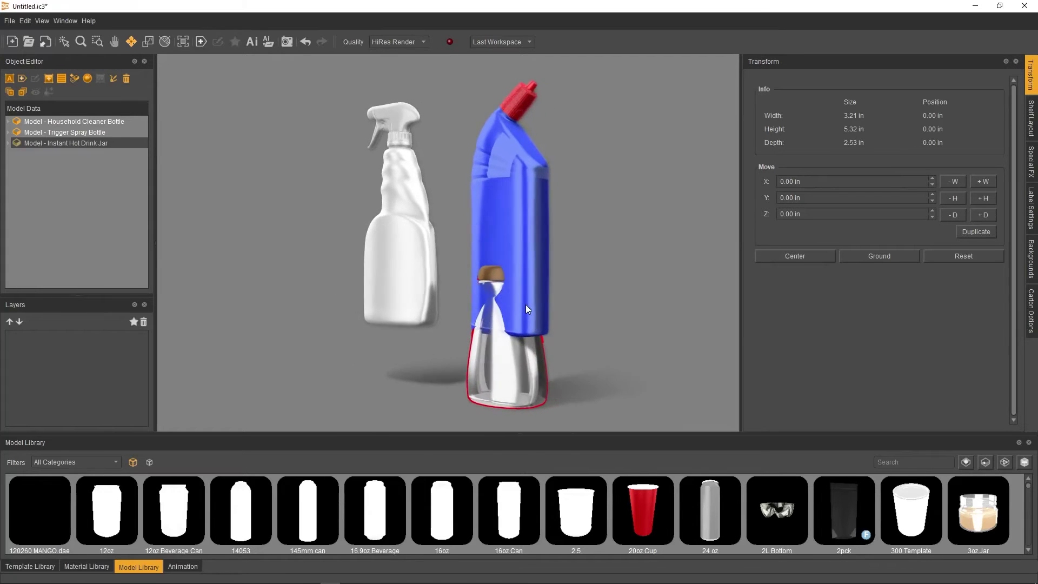
Step: Ground the drink jar and reposition it and the trigger spray bottle so the jar stands in front of the spray bottle
left_click(553, 304)
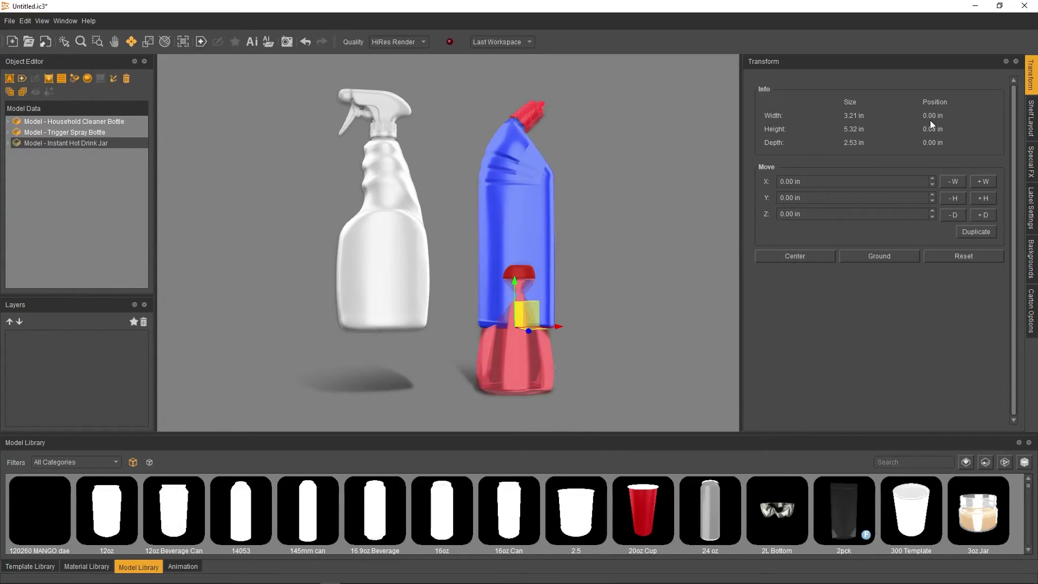
left_click_drag(558, 327, 561, 252)
left_click(862, 258)
left_click_drag(557, 259, 661, 260)
left_click(380, 225)
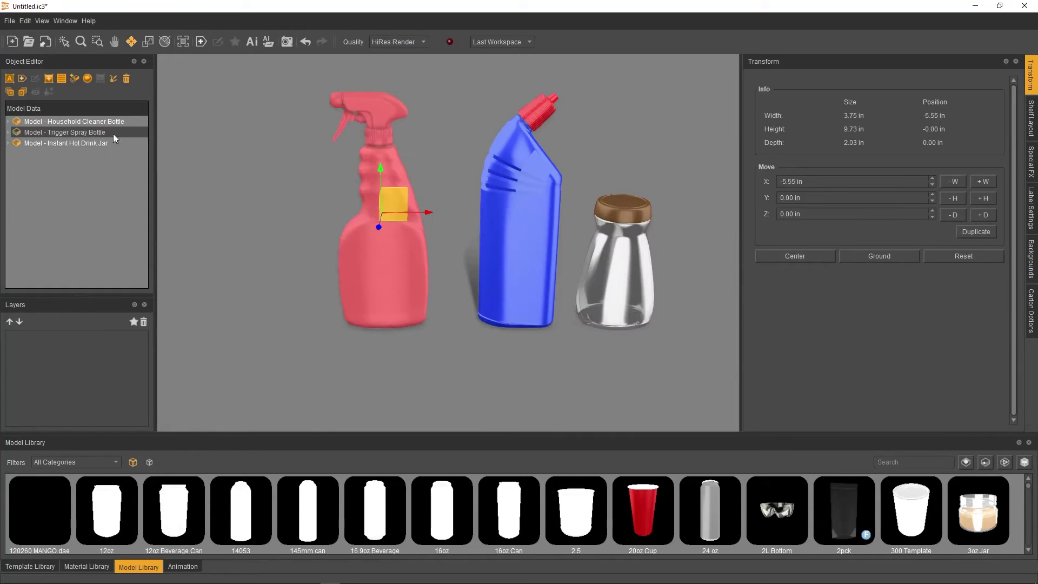
mouse_move(380, 225)
left_mouse_down()
mouse_move(468, 216)
mouse_move(475, 230)
mouse_move(472, 189)
mouse_move(583, 180)
left_mouse_up()
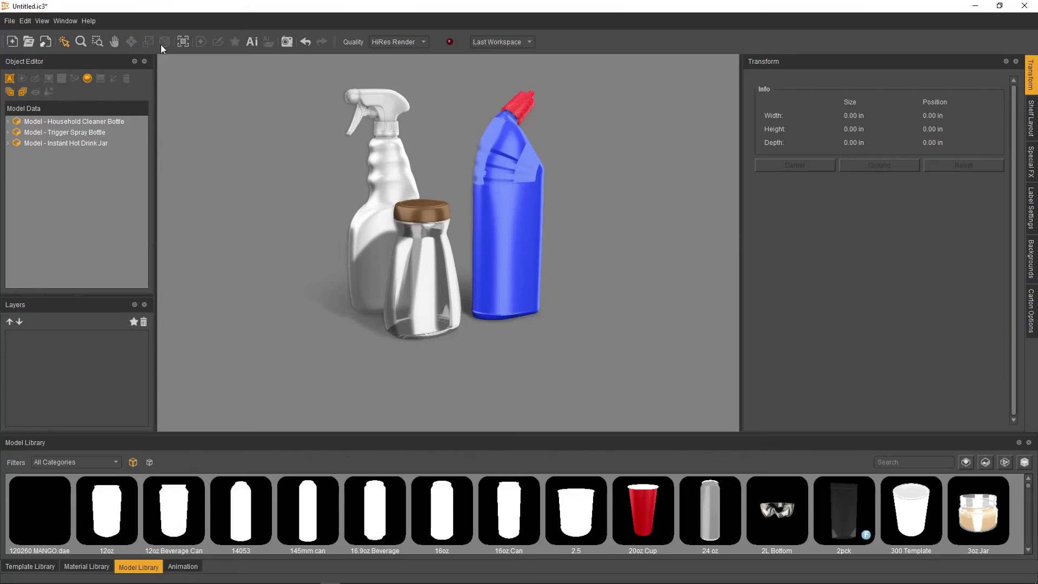
Step: Try nudging the drink jar's X and Y move values up and back down in small increments
left_click(432, 293)
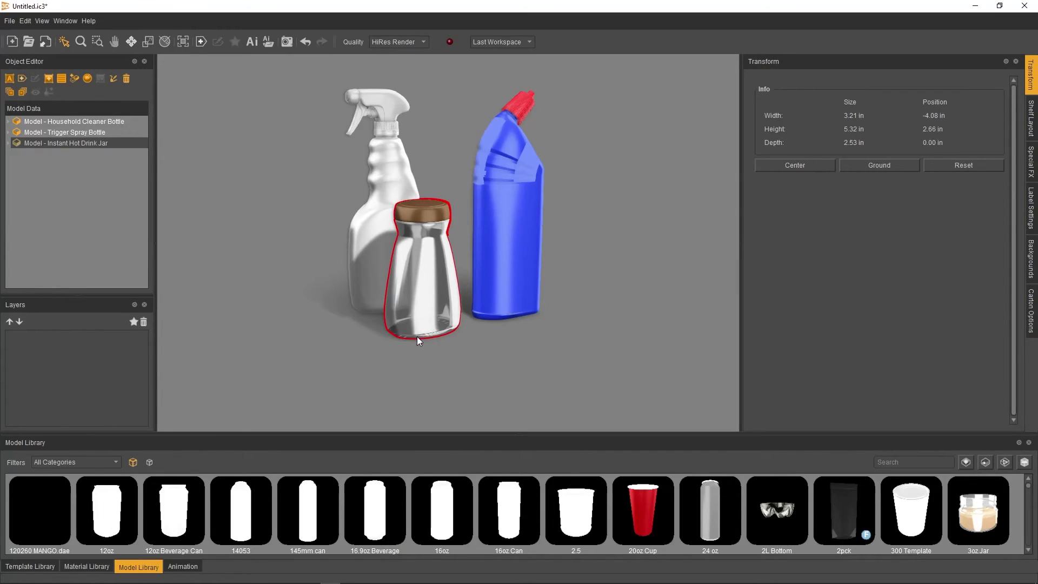
left_click(131, 43)
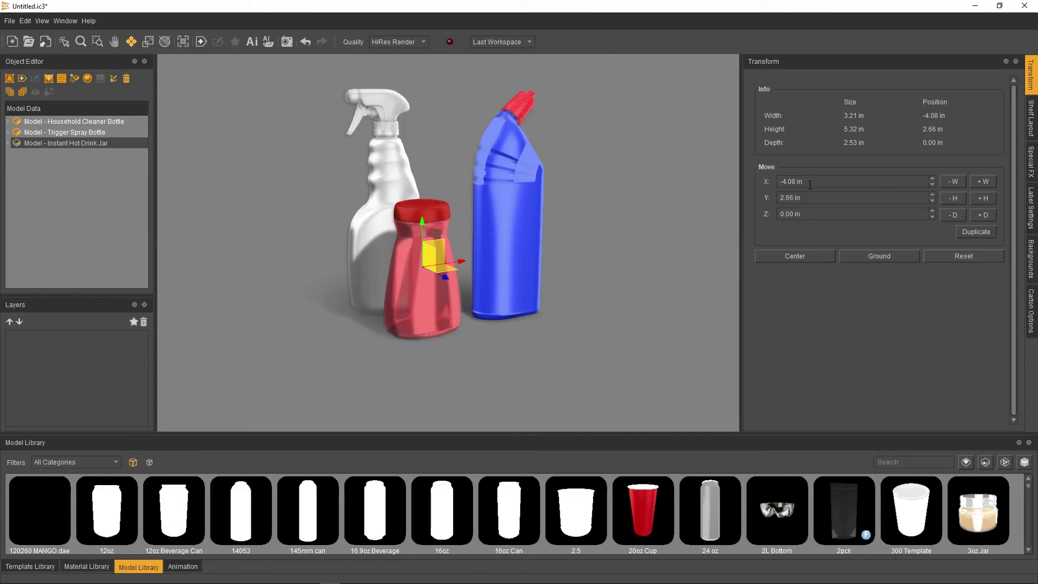
double_click(788, 182)
scroll(804, 197, "up", 2)
scroll(803, 197, "down", 2)
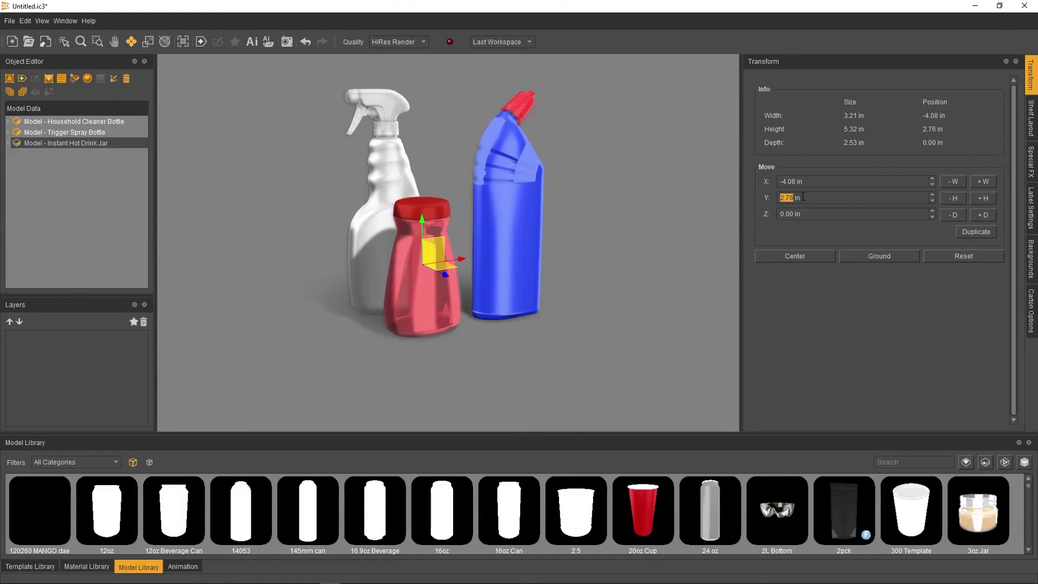
Step: Try shifting the drink jar by its own width and height in the positive and negative directions
left_click(982, 187)
left_click(982, 187)
left_click(953, 178)
left_click(953, 178)
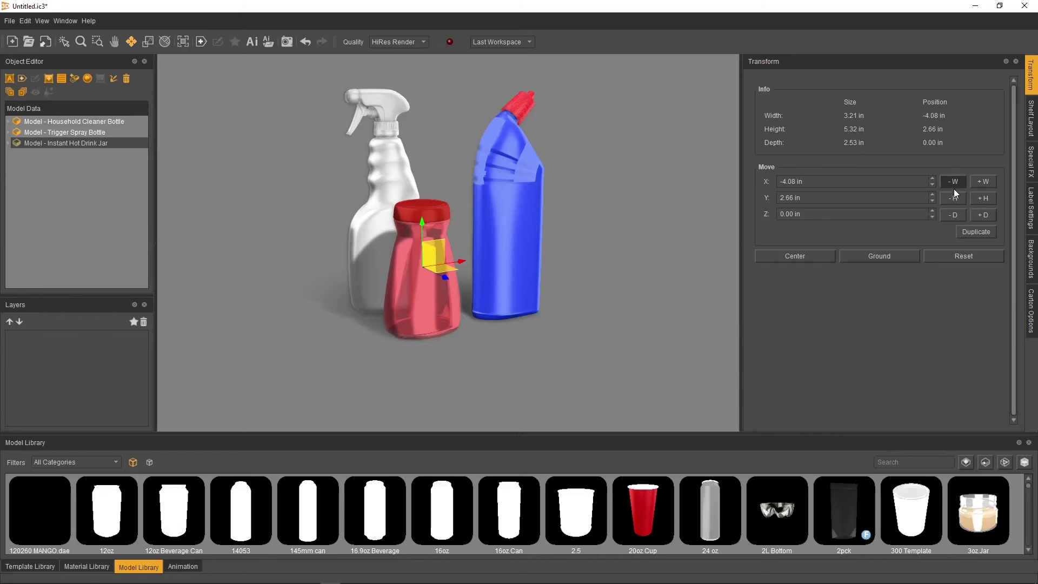
left_click(954, 197)
left_click(984, 200)
Step: Switch the drink jar to scaling and set its actual width to 3.11 in
left_click(148, 42)
double_click(819, 195)
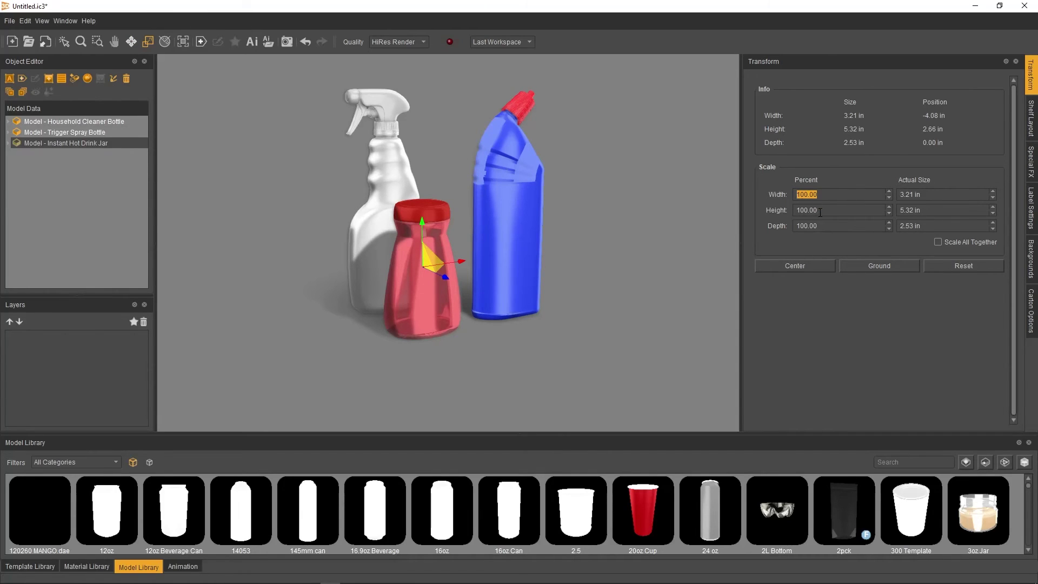
left_click_drag(928, 196, 896, 193)
type("3.21")
key("Return")
type("3.11")
key("Tab")
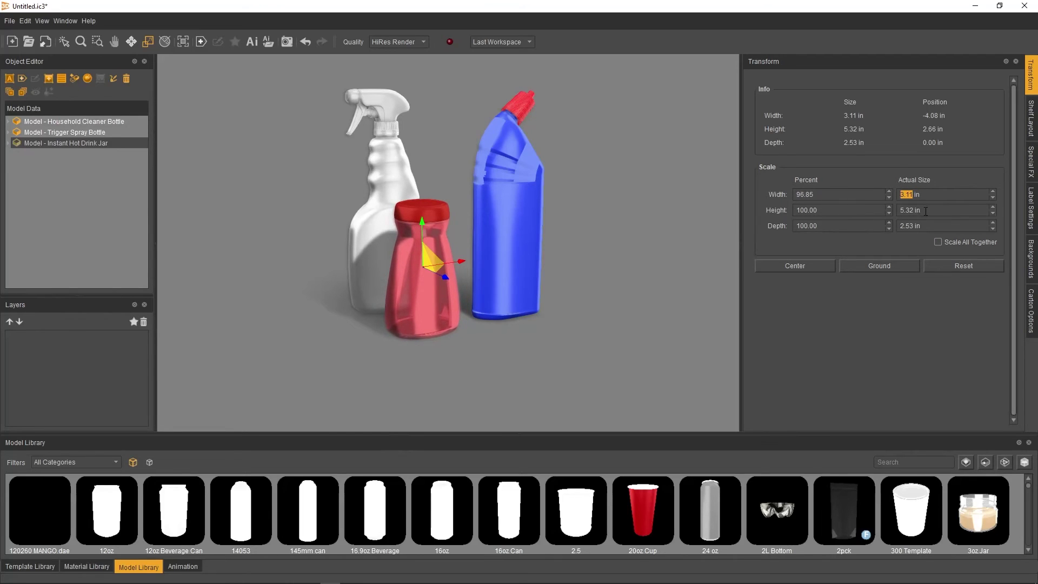
Step: Set the drink jar's actual height to 5.82 in
type("5.42")
key("Return")
type("5.82")
key("Return")
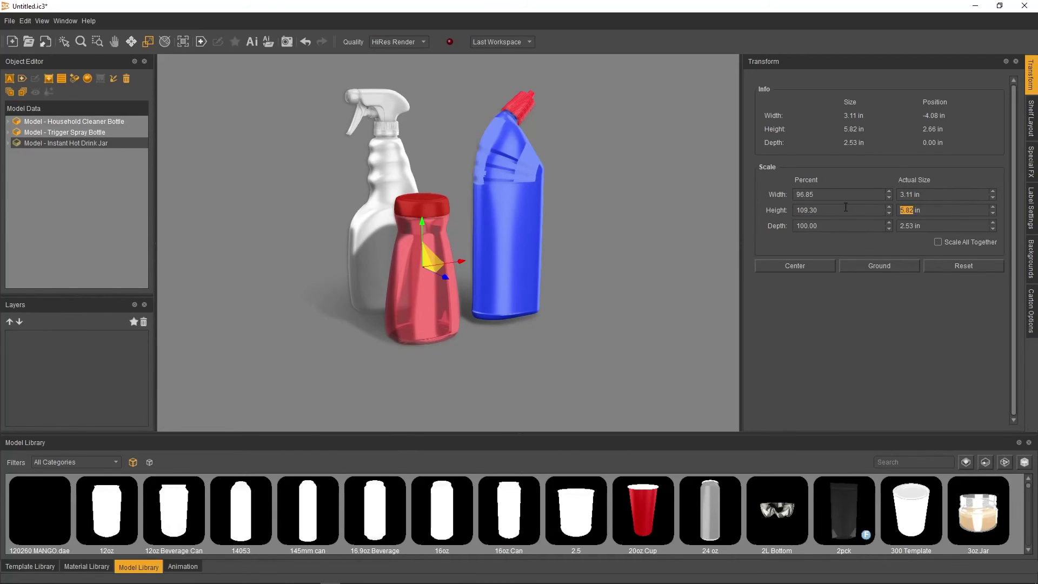
Step: Try scaling all of the drink jar's dimensions together by nudging a percent value up and down
left_click(938, 242)
left_click(889, 207)
left_click(889, 213)
Step: Restore the drink jar's width, height and depth scale to 100 percent
double_click(850, 196)
type("100")
key("Tab")
left_click_drag(830, 212, 781, 223)
type("100")
key("Return")
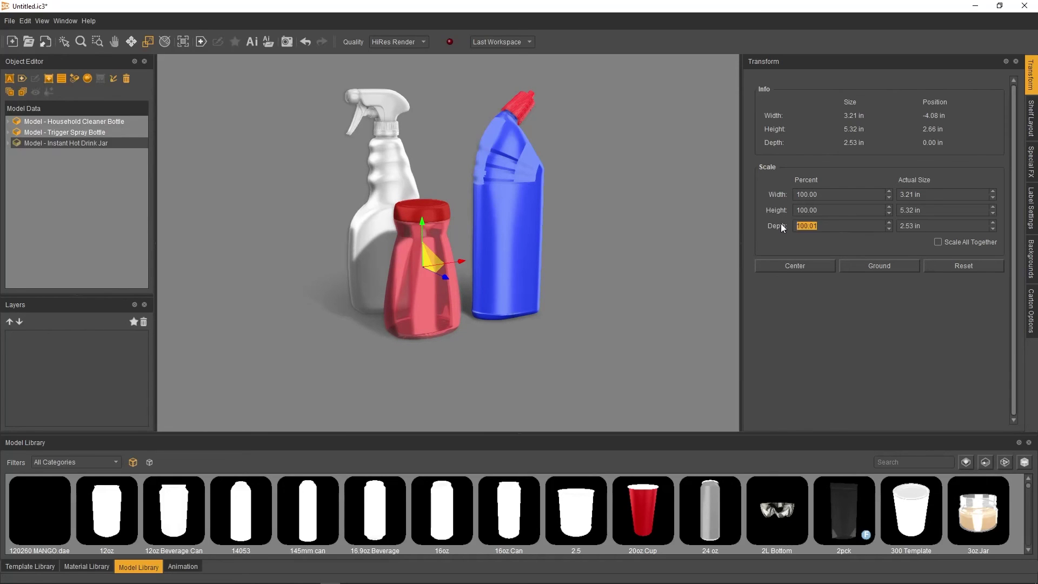
key("Tab")
left_click(808, 252)
Step: Switch to rotation, try tilting the drink jar slightly about the X axis, and return its angle to 0
left_click(166, 43)
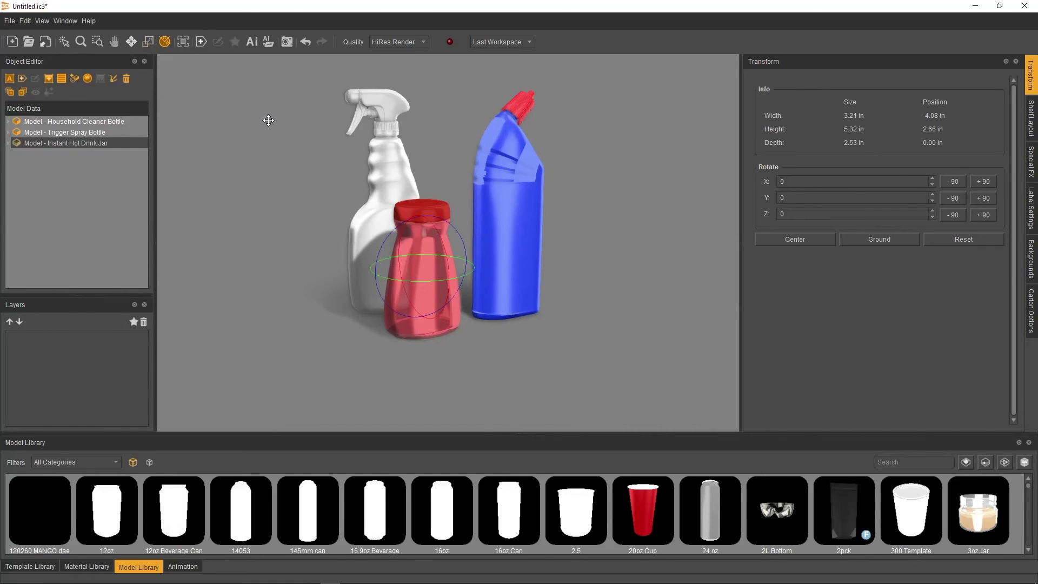
double_click(793, 183)
type("7")
key("Return")
type("0")
key("Return")
type("7")
key("Return")
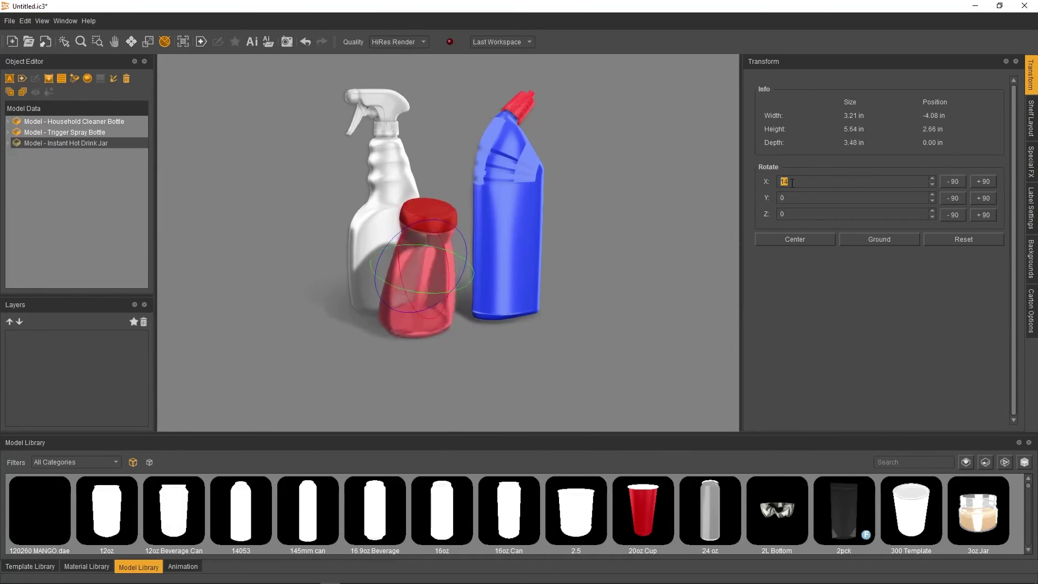
type("1")
key("Return")
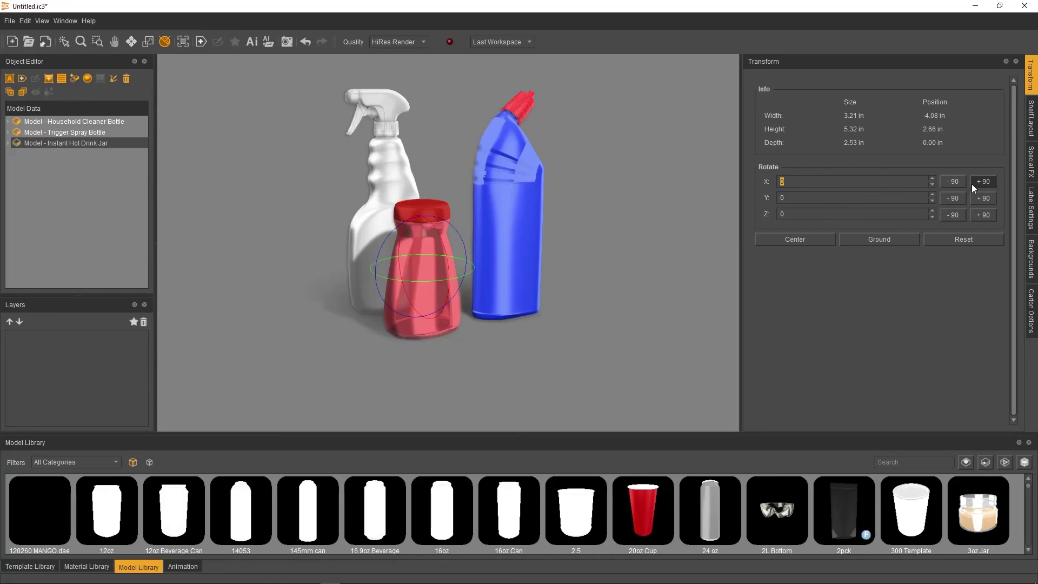
Step: Try rotating the drink jar about the X axis in -90 degree increments through a full turn
left_click(952, 180)
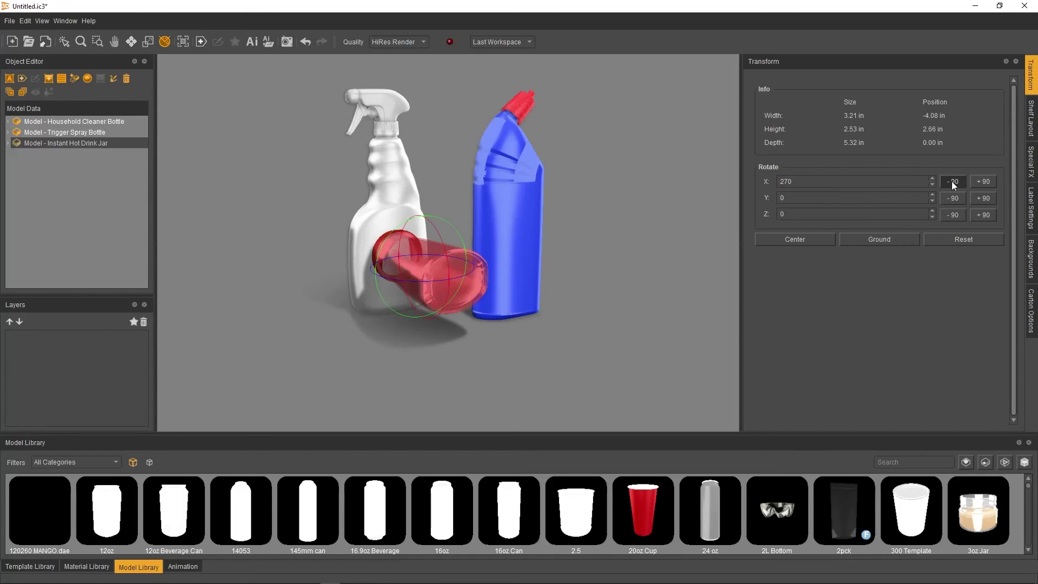
left_click(952, 185)
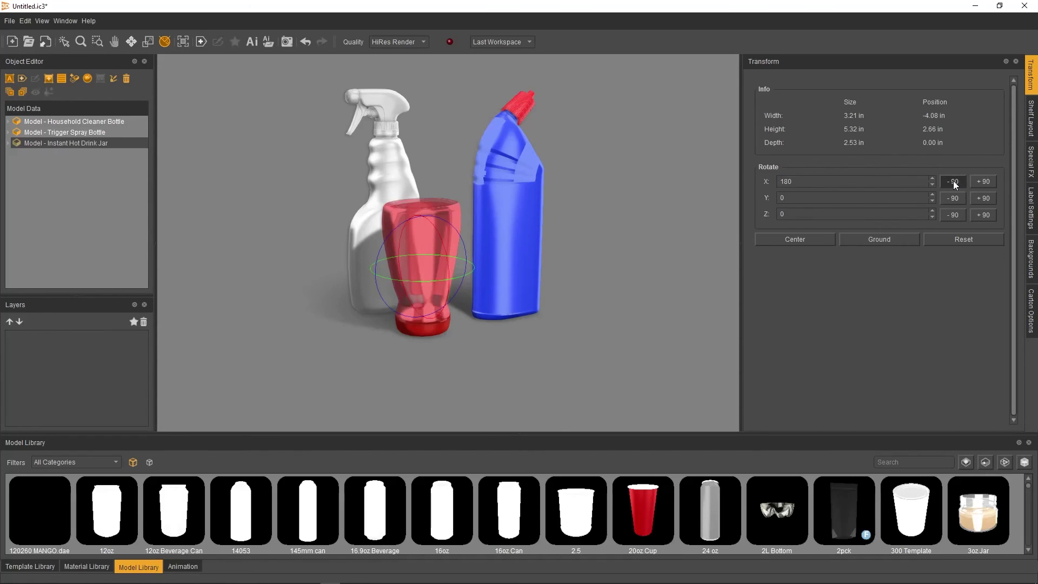
left_click(953, 181)
left_click(953, 181)
Step: Try rotating the drink jar a full turn about the Y axis and about the Z axis in -90 degree increments
left_click(955, 198)
left_click(956, 198)
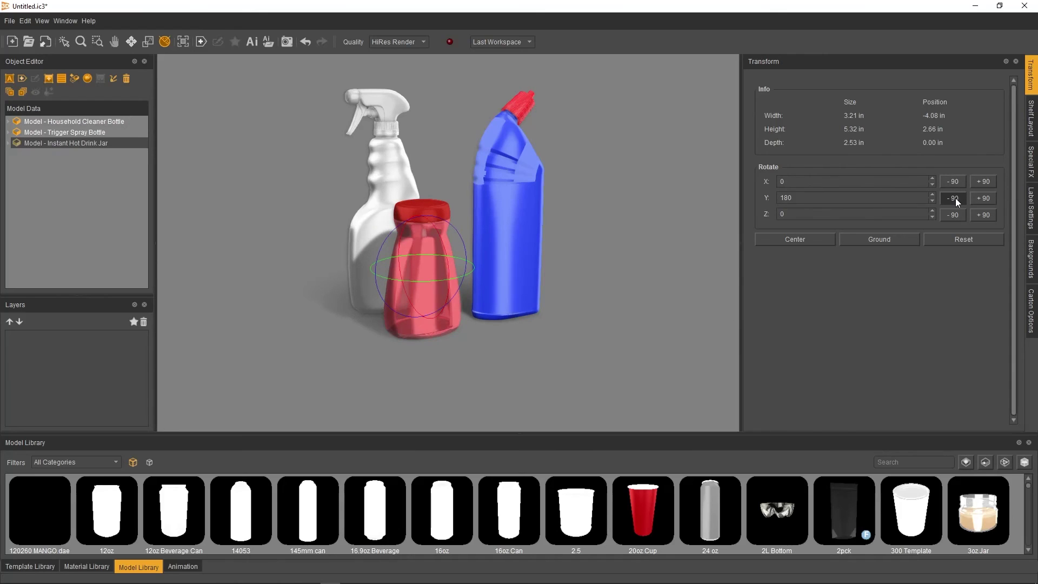
left_click(955, 198)
left_click(956, 198)
left_click(955, 215)
left_click(955, 215)
left_click(954, 215)
left_click(955, 215)
Step: Start a render preview of the three-bottle scene and display the Lighting Editor
key("ctrl+r")
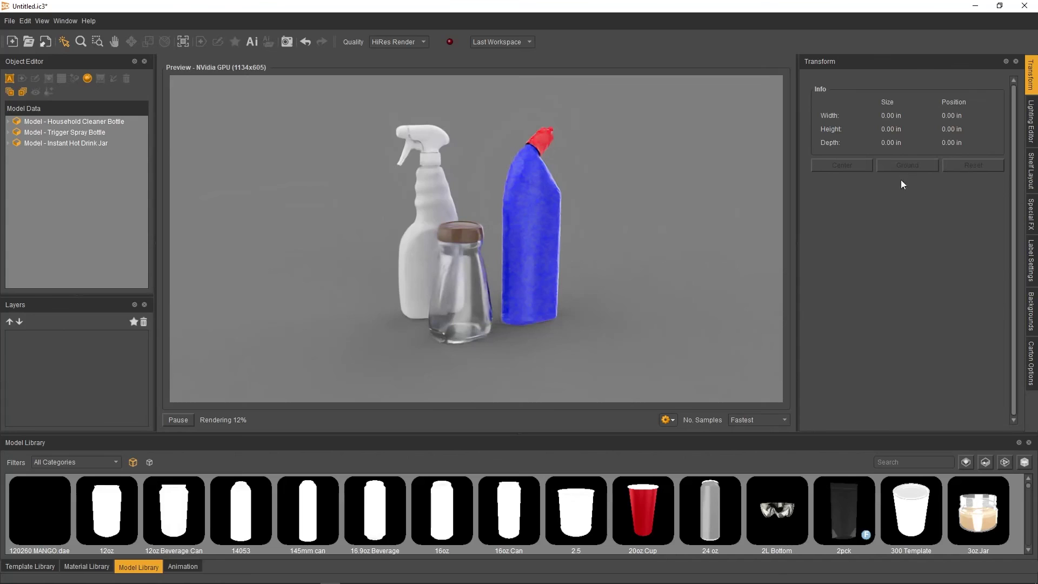
left_click(1032, 129)
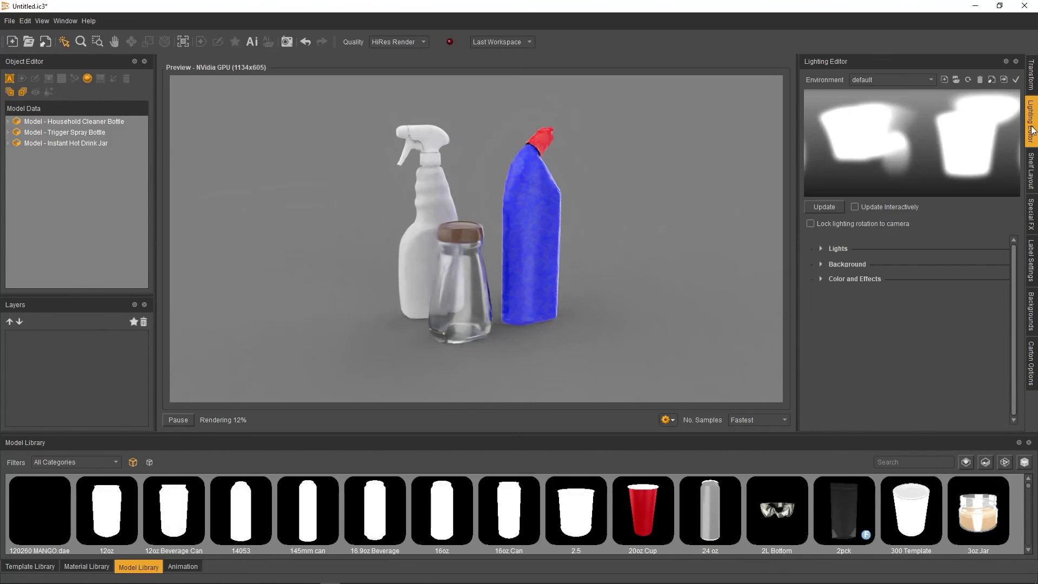